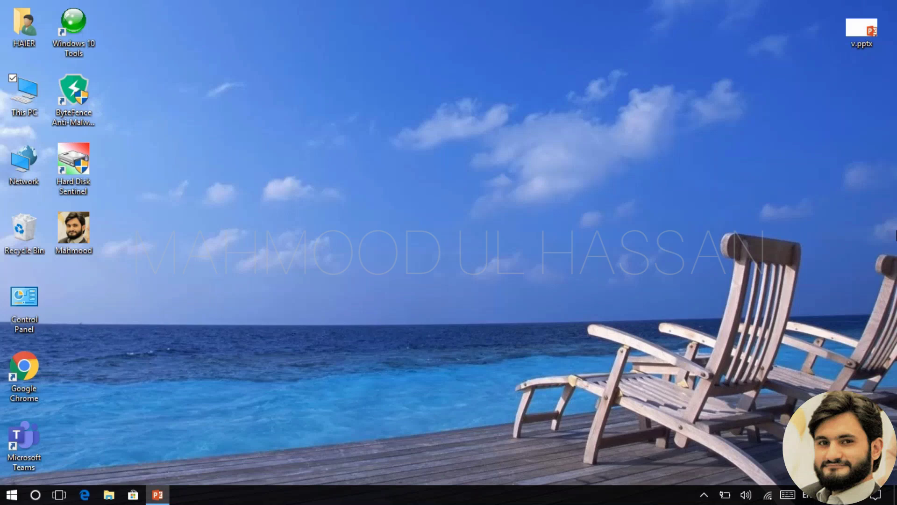
Check which drives are listed in This PC, and close the window.
double_click(23, 100)
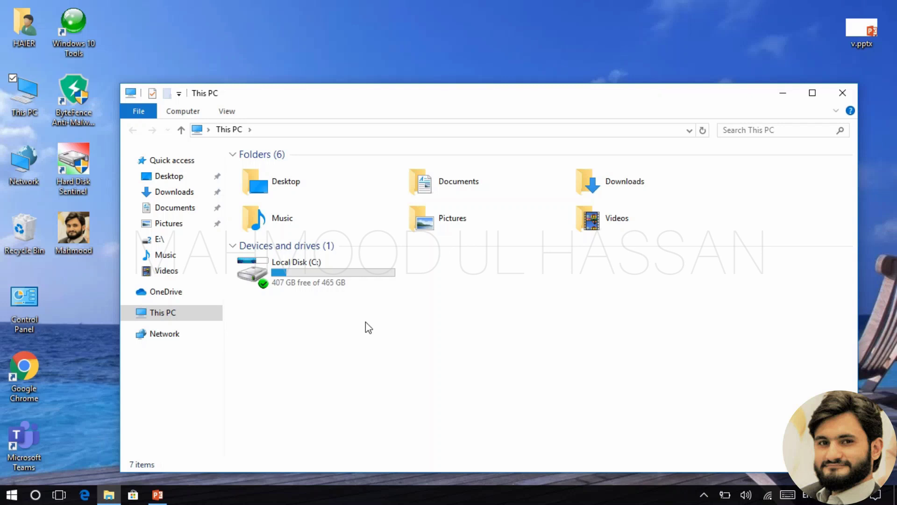
click(843, 93)
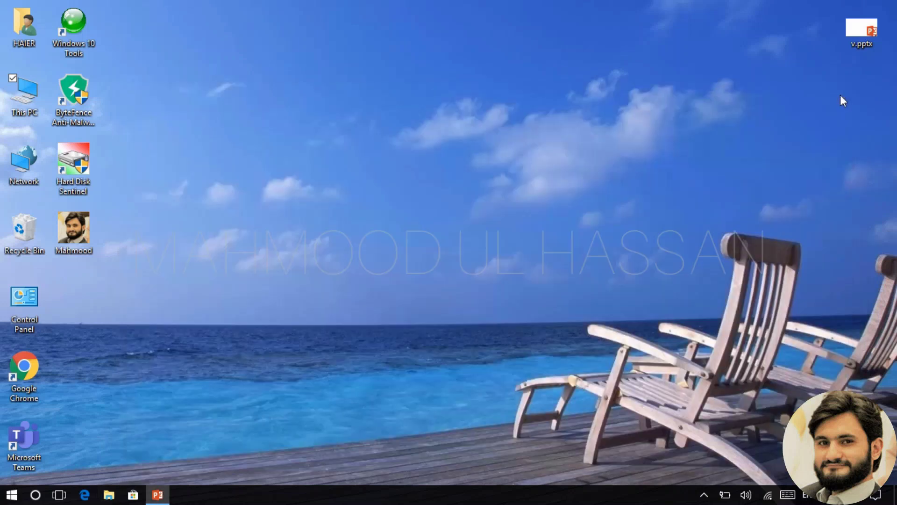
Open Computer Management for This PC and show Disk Management.
right_click(21, 99)
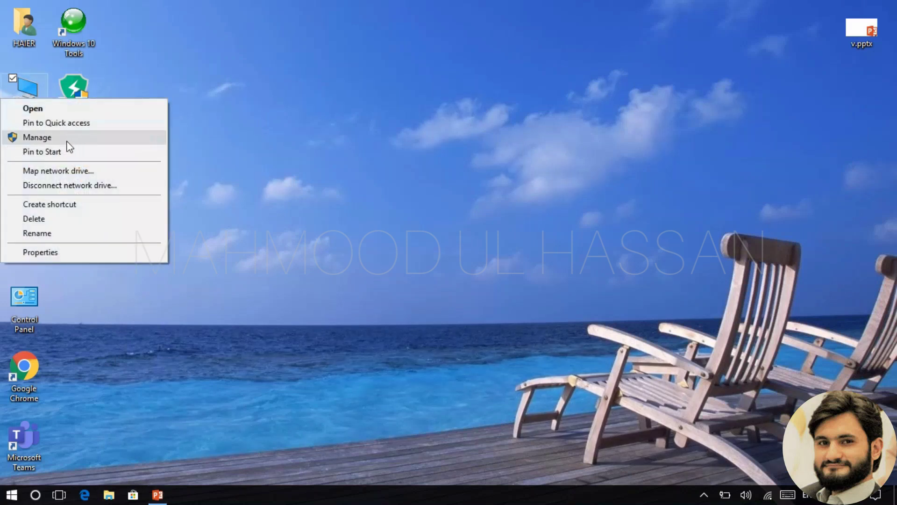
click(68, 143)
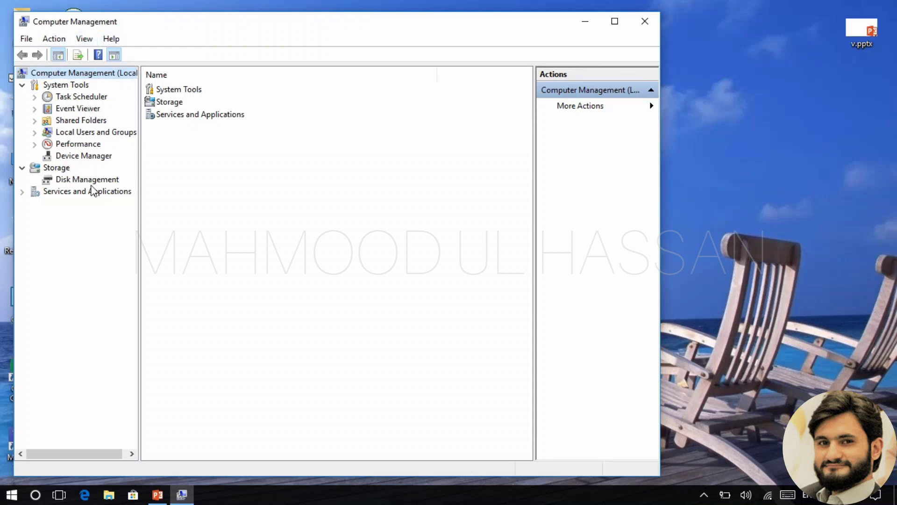
click(106, 182)
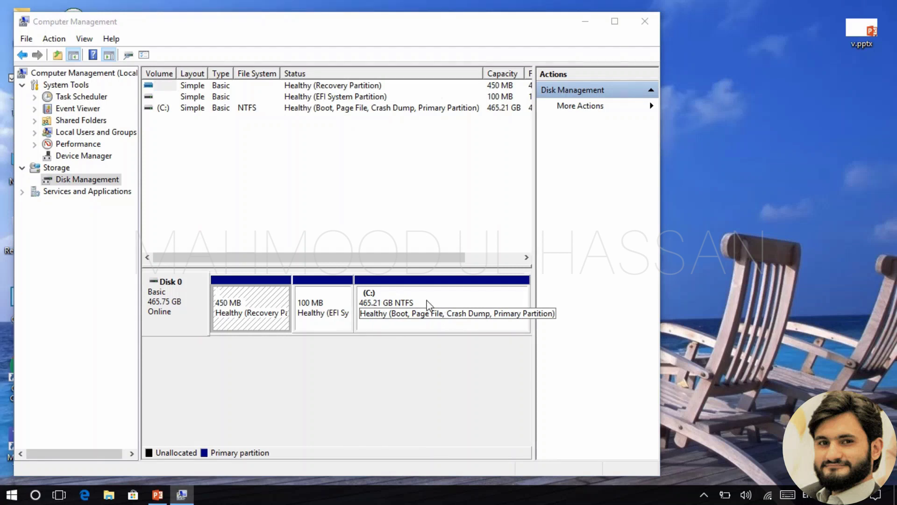
Shrink the C: volume on Disk 0 by 200000 MB to free up unallocated space.
right_click(427, 304)
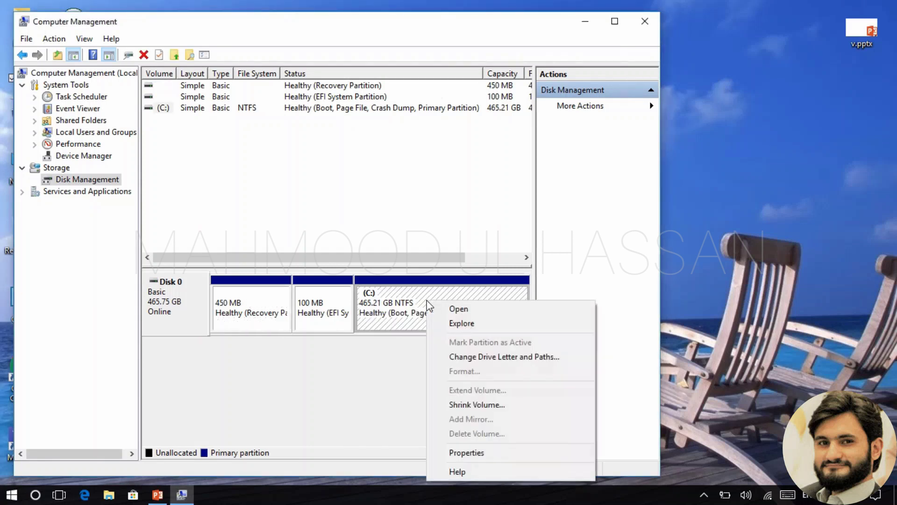
click(468, 405)
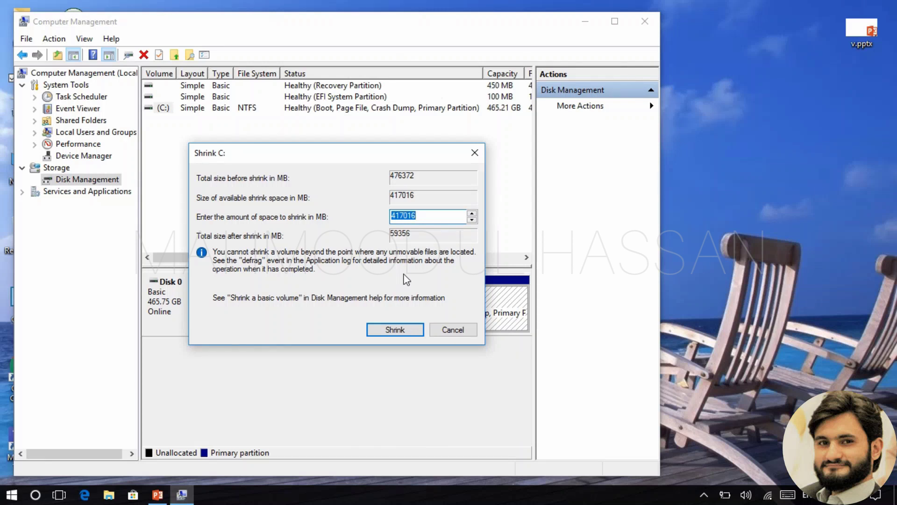
click(421, 218)
key(BackSpace)
key(BackSpace)
key(BackSpace)
key(BackSpace)
key(BackSpace)
key(BackSpace)
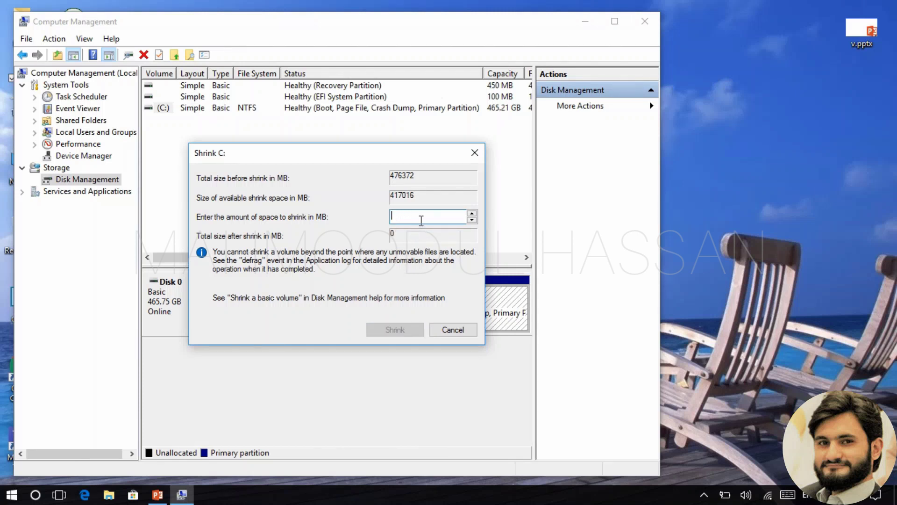
text(20000)
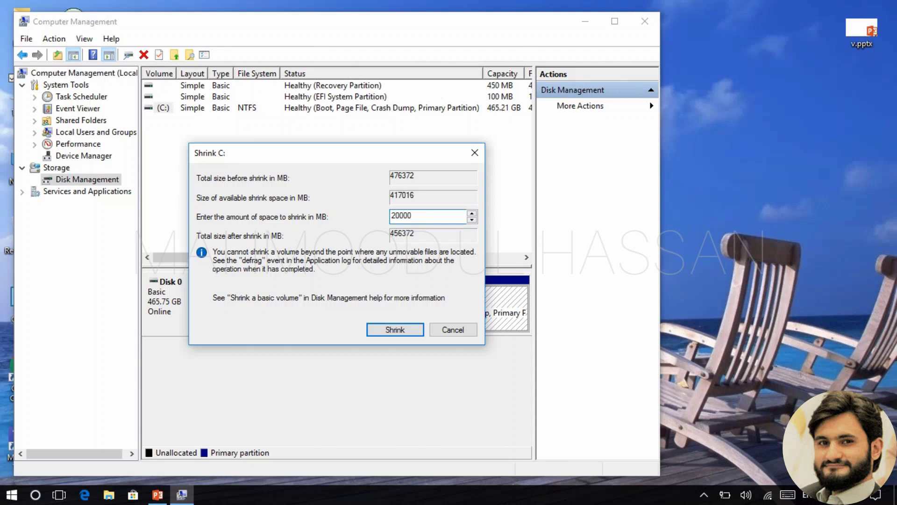
text(0)
click(392, 328)
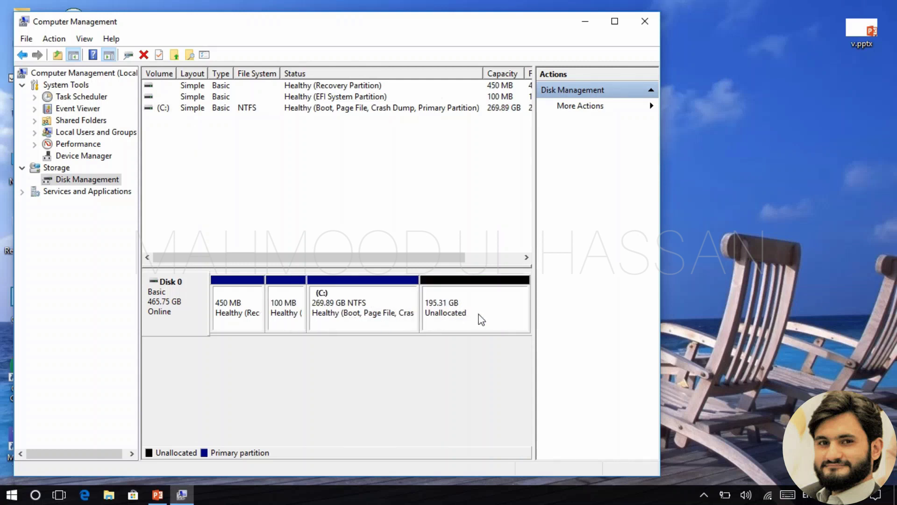
Create a 200000 MB simple volume in the unallocated space with drive letter D, quick-formatted as NTFS and labelled New Volume.
right_click(459, 310)
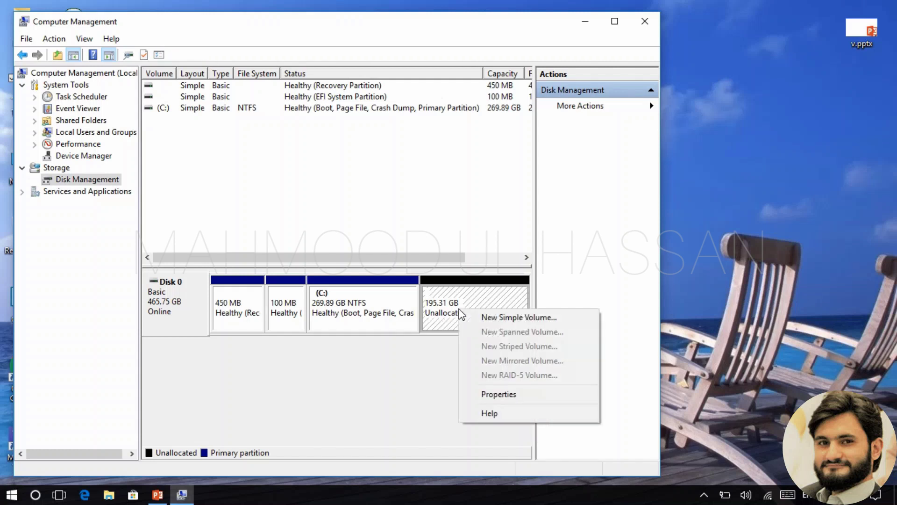
click(512, 317)
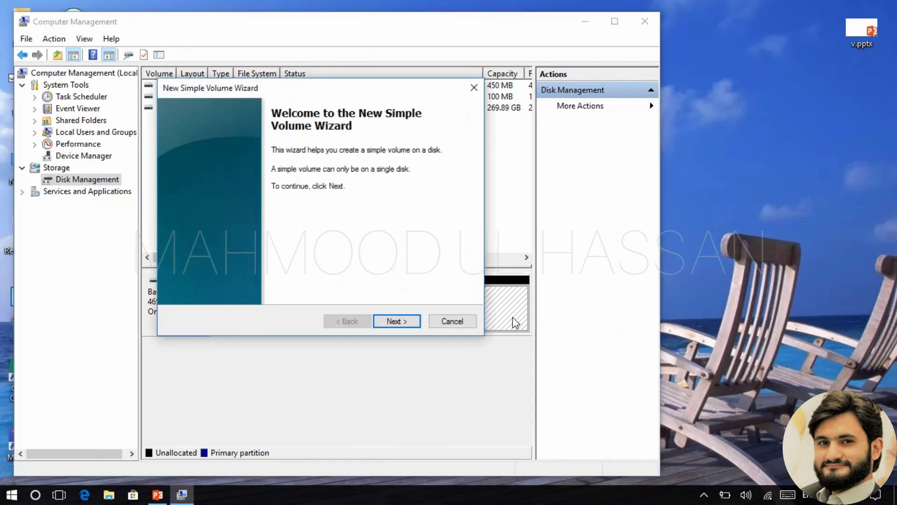
click(394, 322)
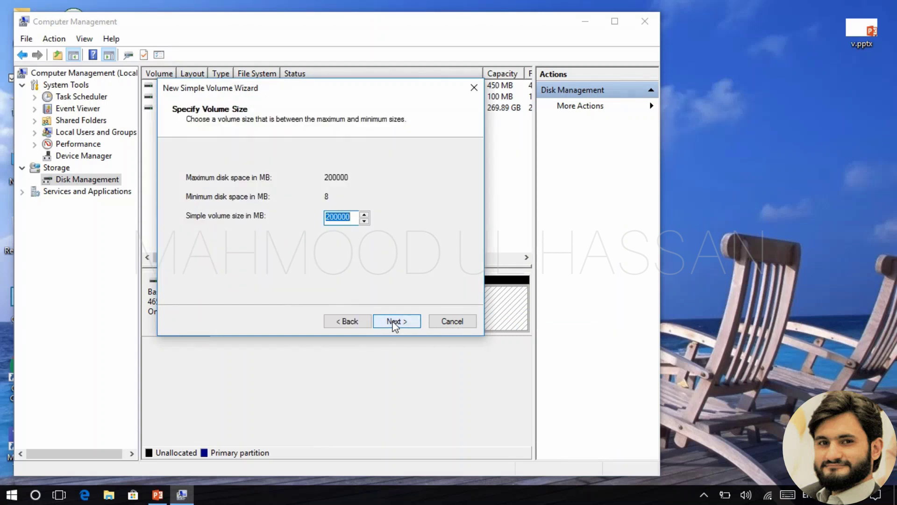
click(393, 324)
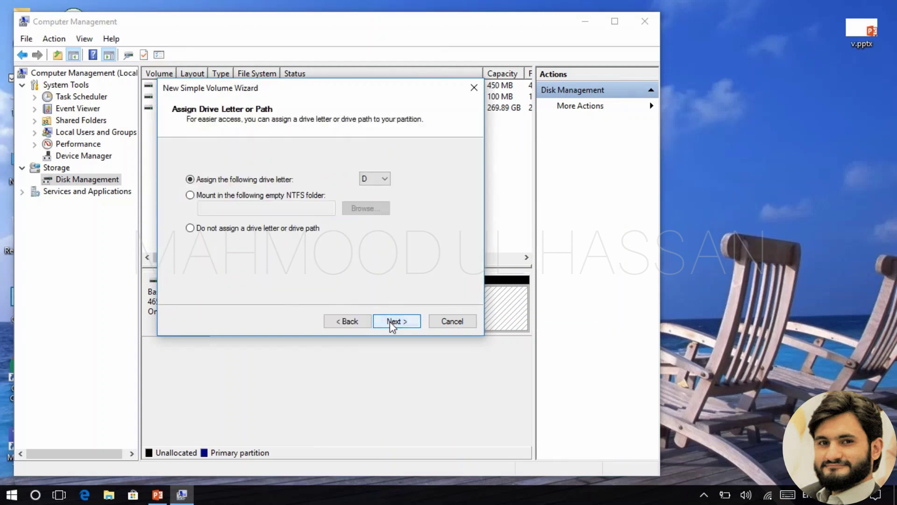
click(392, 323)
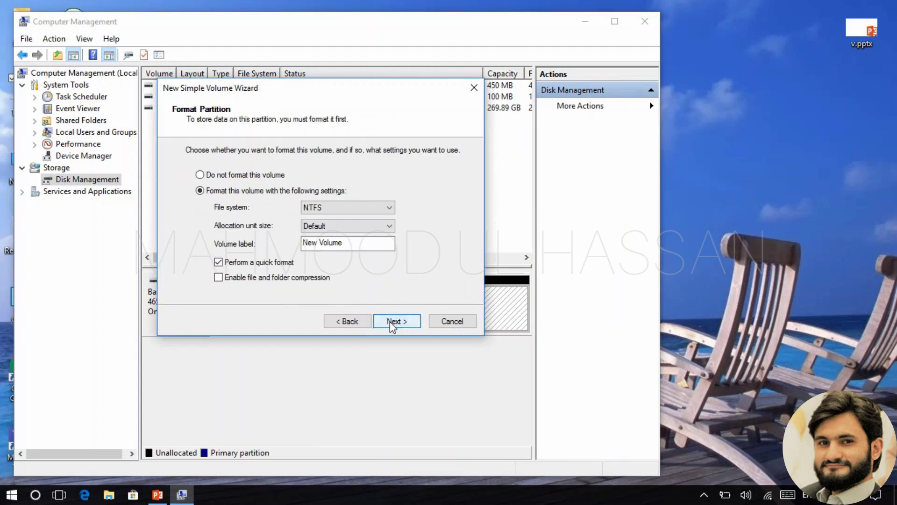
click(391, 322)
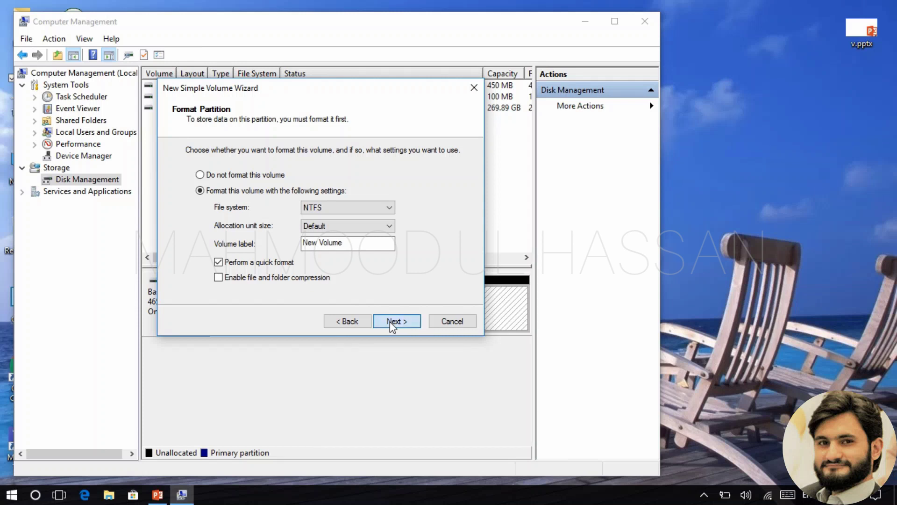
click(392, 323)
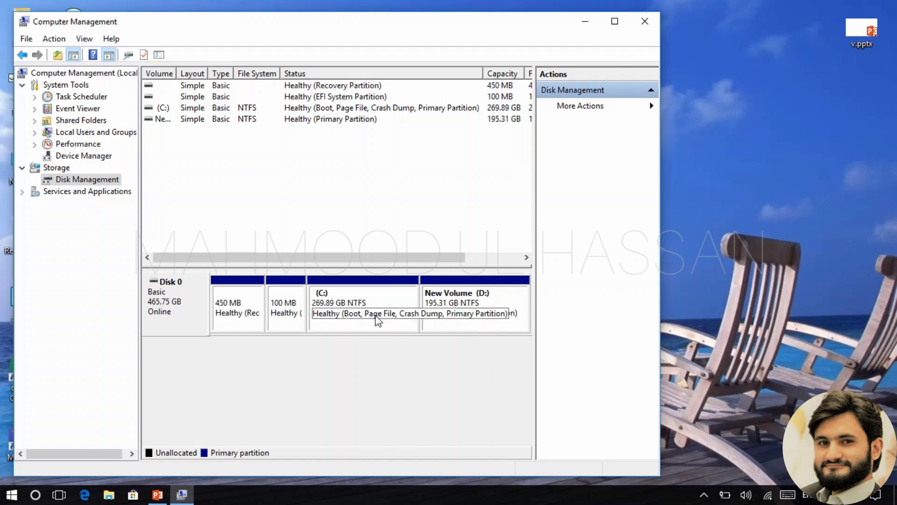
Shrink the C: volume again, this time by 120000 MB.
right_click(359, 310)
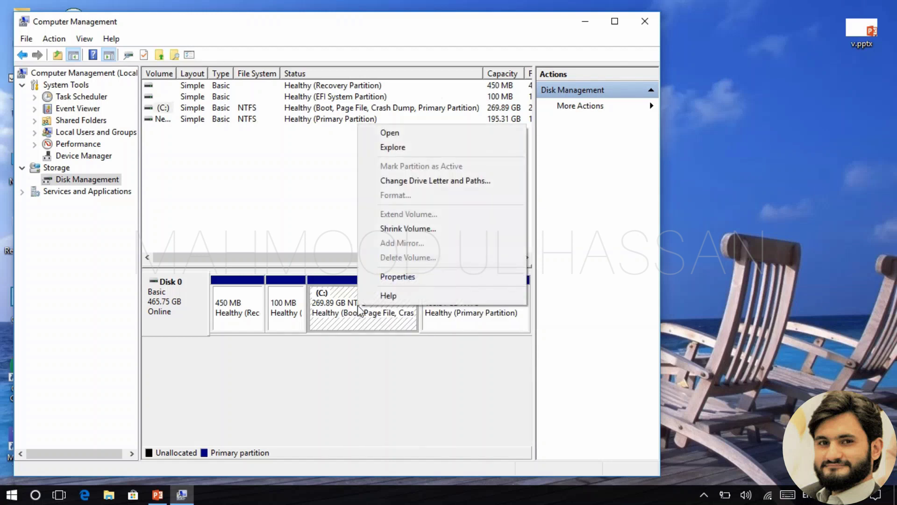
click(417, 229)
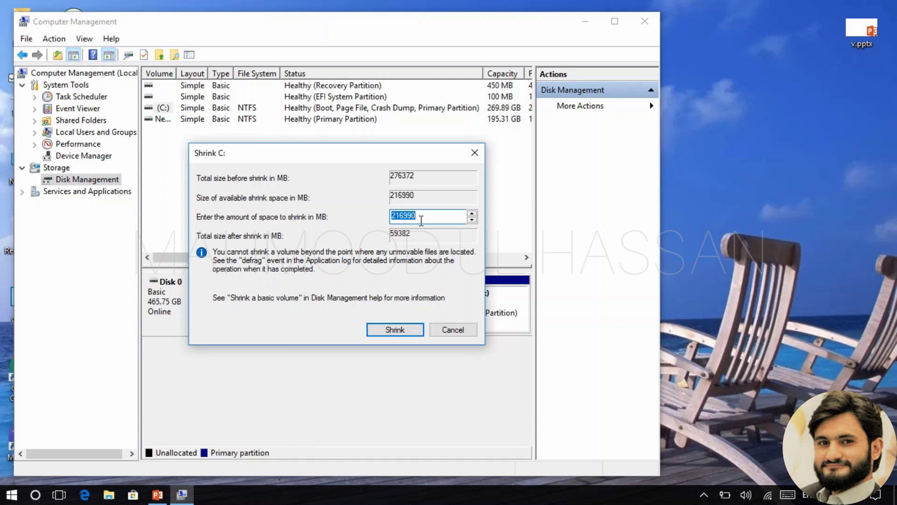
text(120000)
click(397, 331)
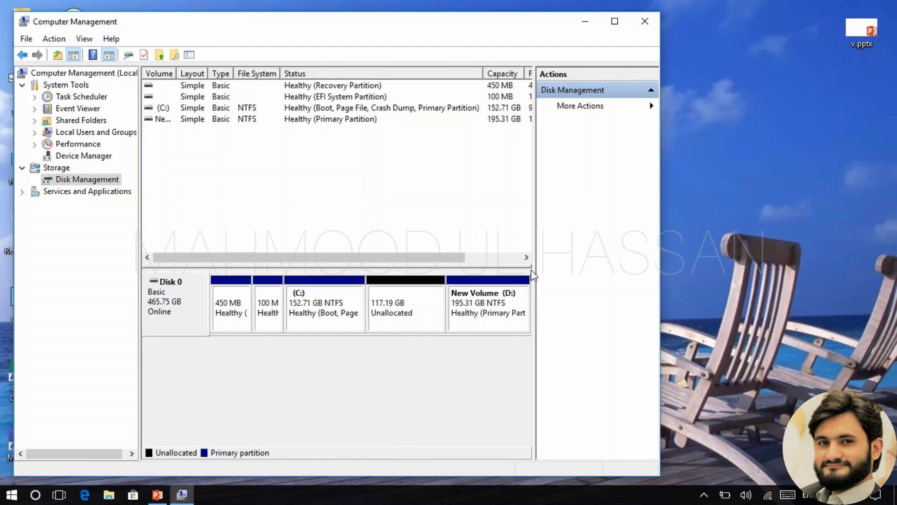
Create a 119999 MB simple volume E: in the unallocated space, quick-formatted as NTFS and labelled New Volume, and close Computer Management.
right_click(377, 297)
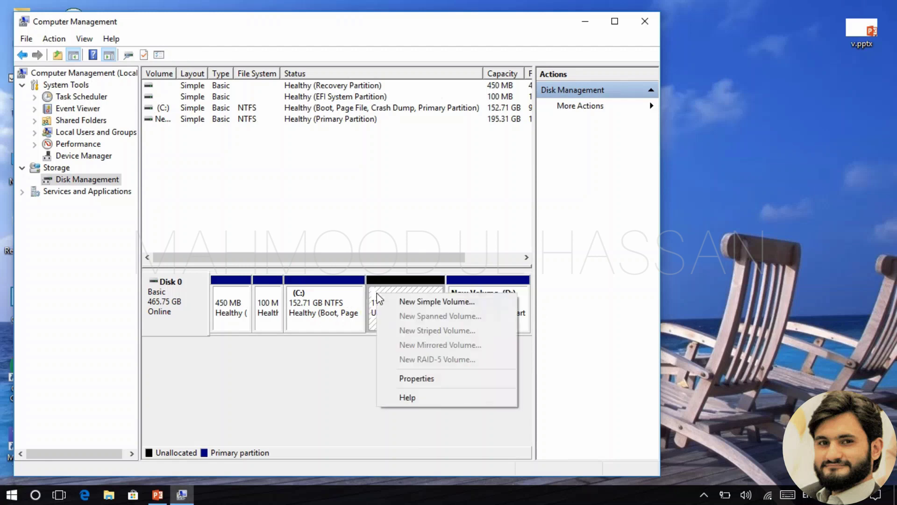
click(429, 304)
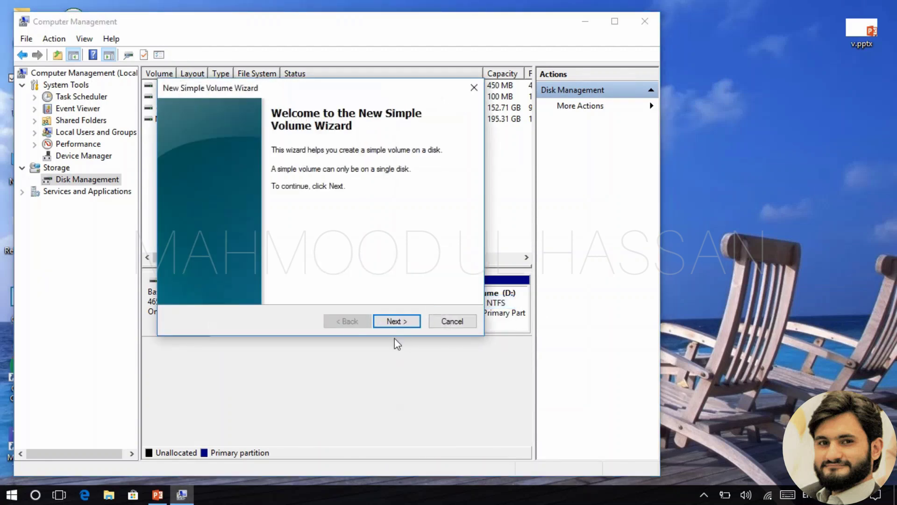
click(393, 325)
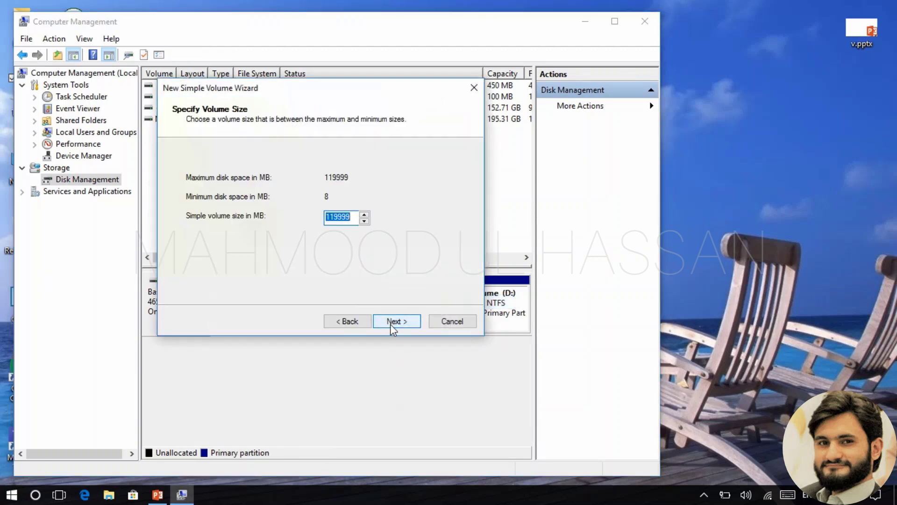
click(392, 325)
click(392, 325)
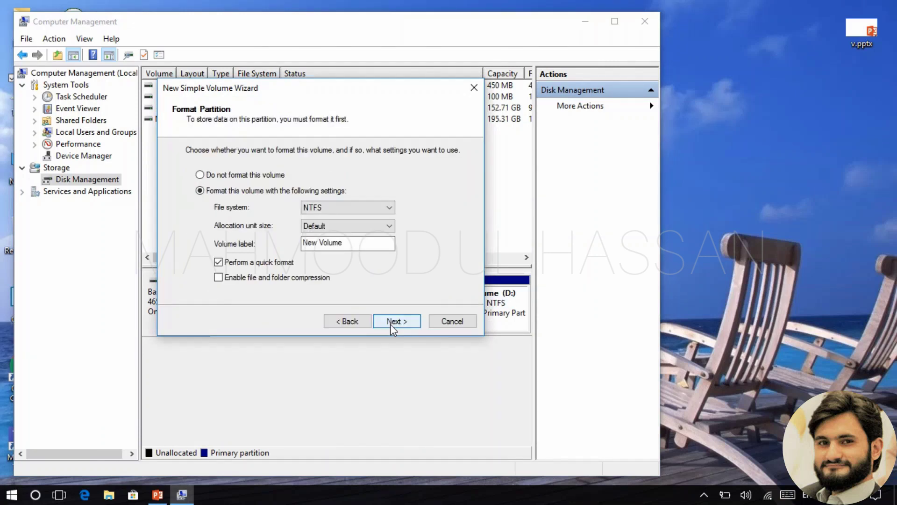
click(392, 323)
click(391, 323)
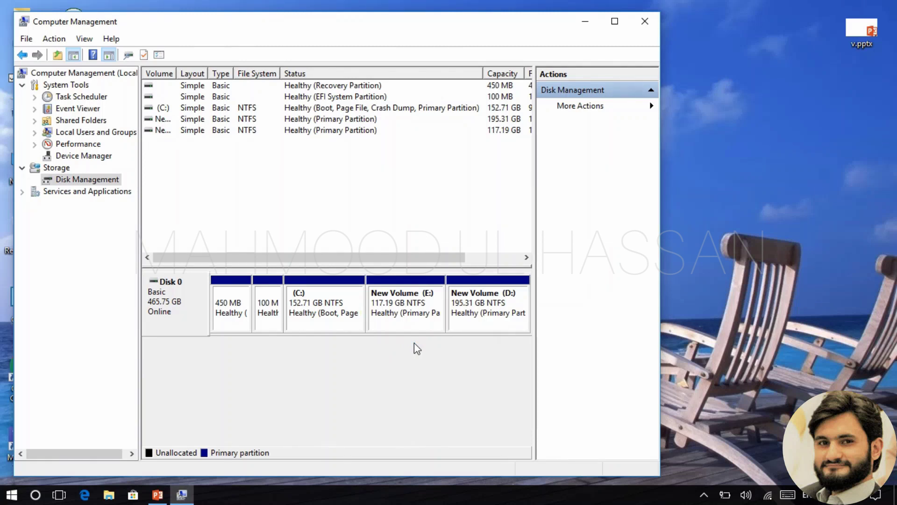
click(645, 22)
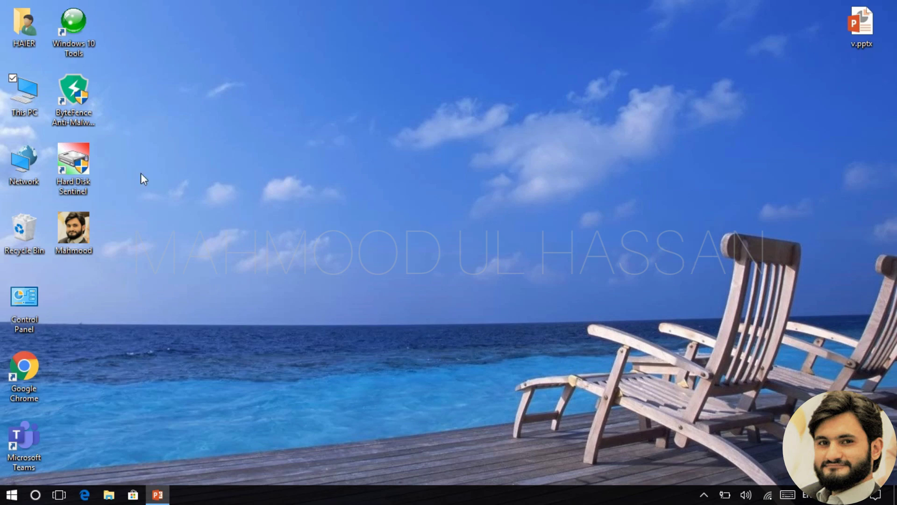
Open This PC in File Explorer and inspect the contents of the new D: and E: volumes.
double_click(24, 99)
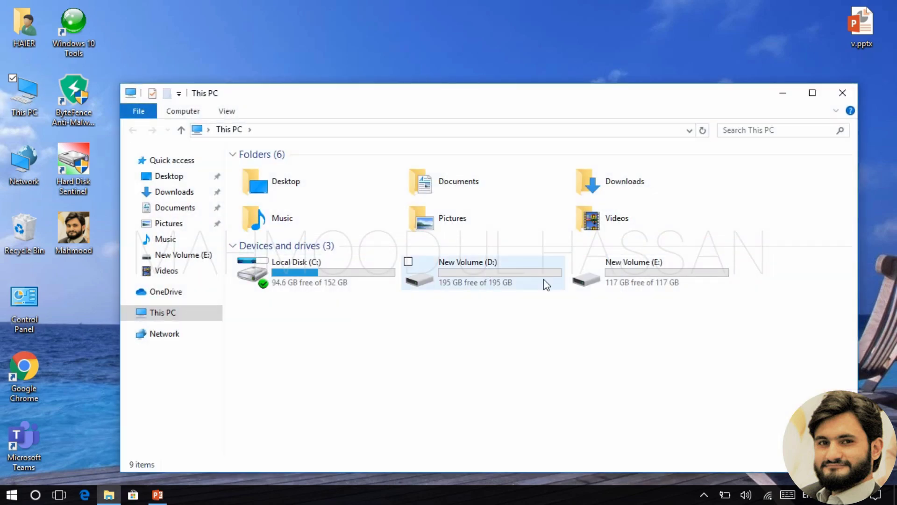
double_click(488, 280)
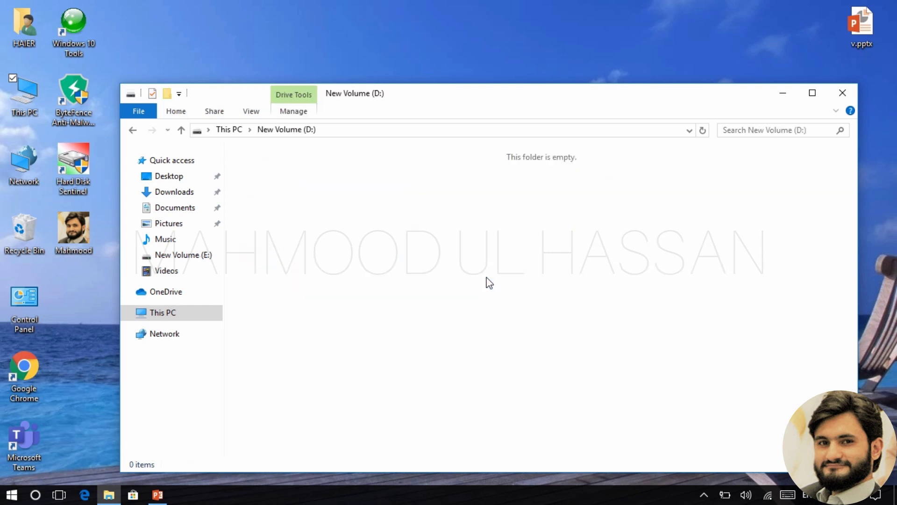
key(alt+Left)
key(Right)
key(Return)
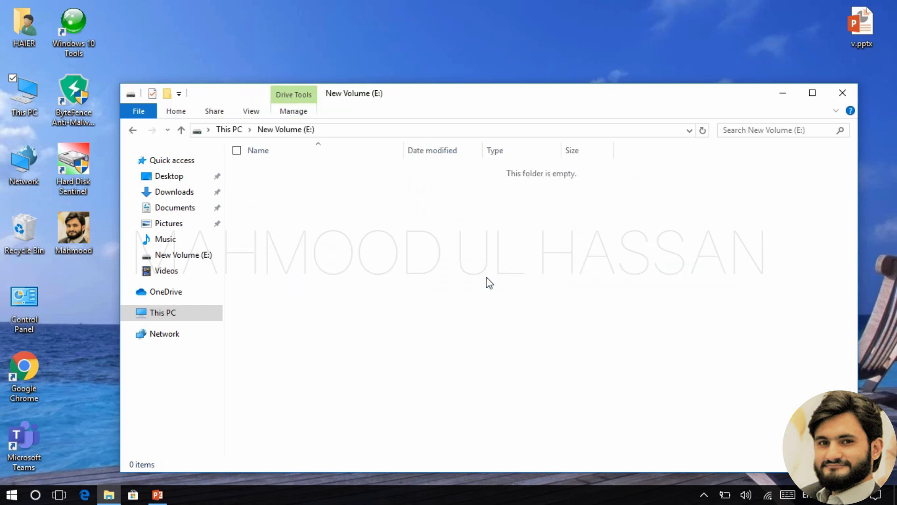